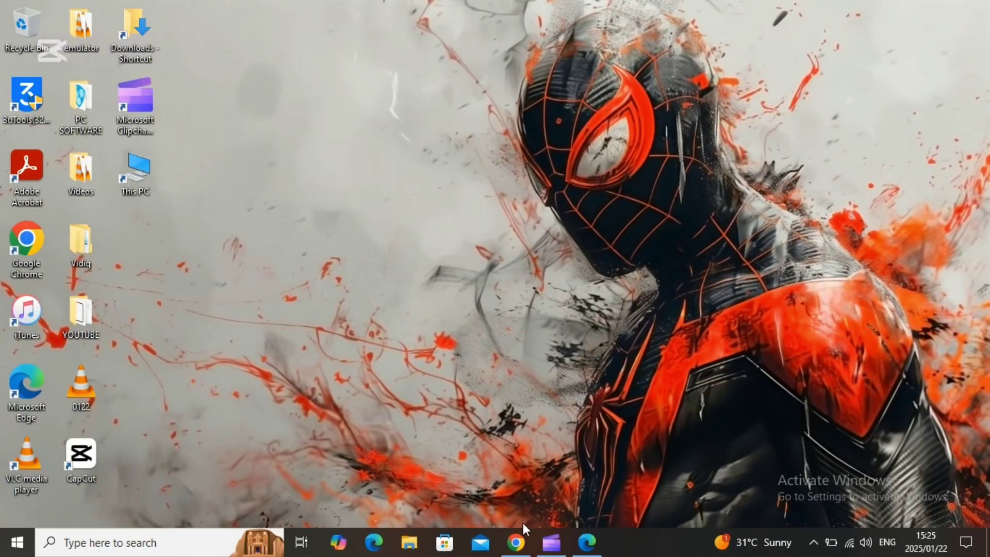
Step: Bring up Chrome and scroll down through the AnyMiro product page's sections
left_click(522, 532)
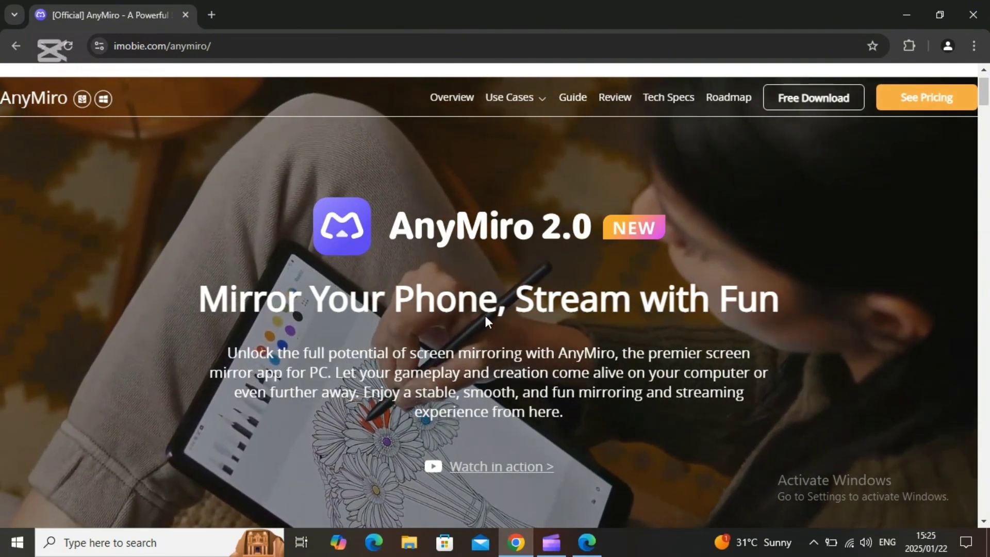
scroll(361, 248, "down", 1)
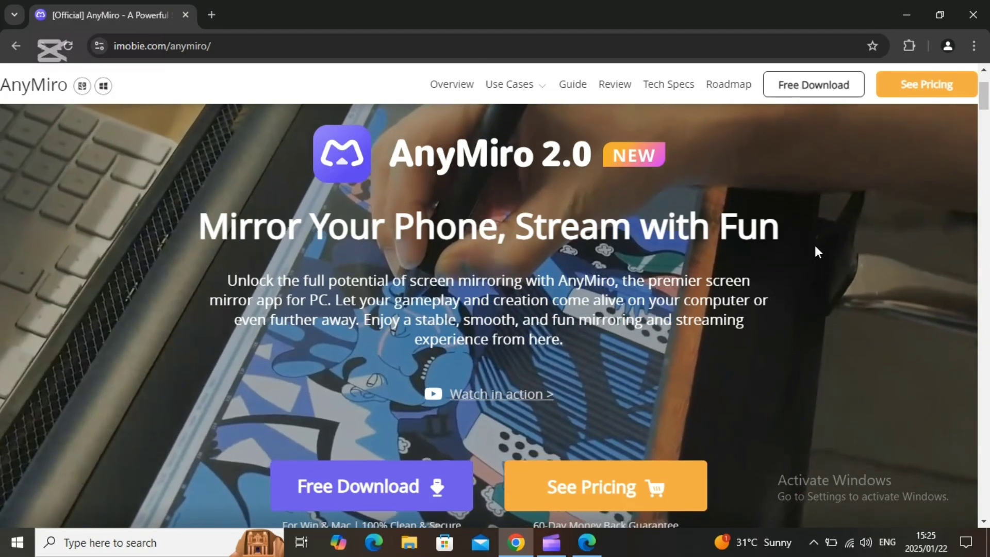
scroll(472, 293, "down", 1)
scroll(472, 292, "down", 2)
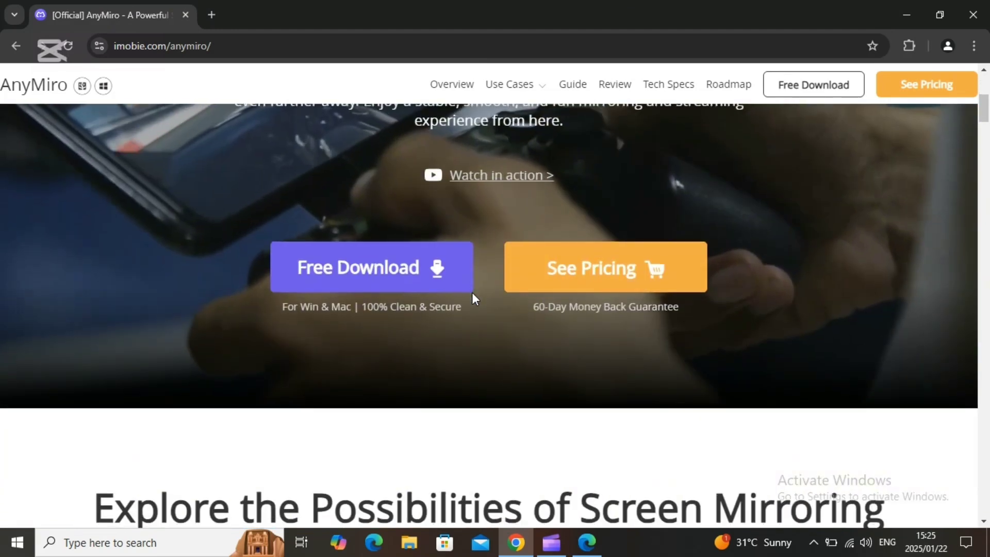
scroll(472, 293, "down", 4)
scroll(472, 292, "down", 3)
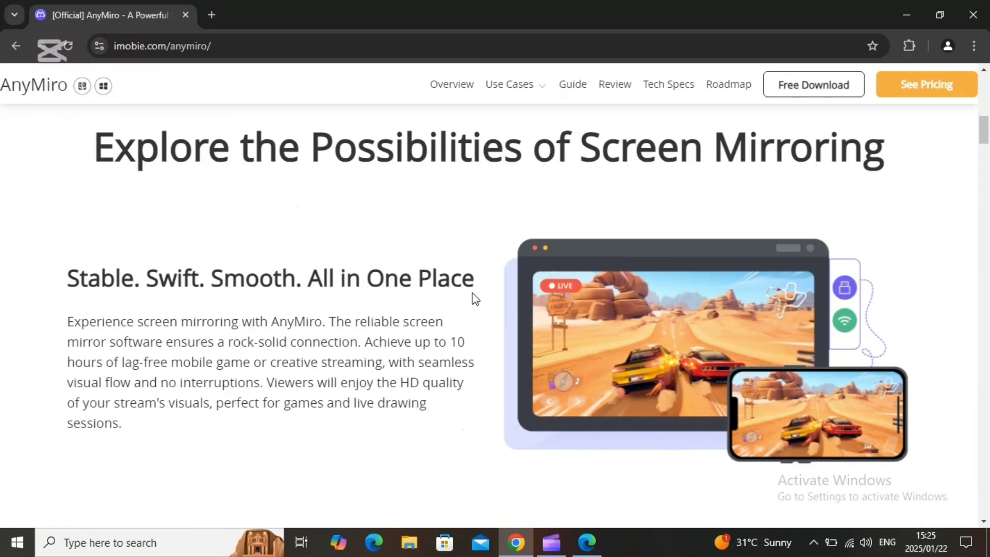
scroll(473, 292, "down", 1)
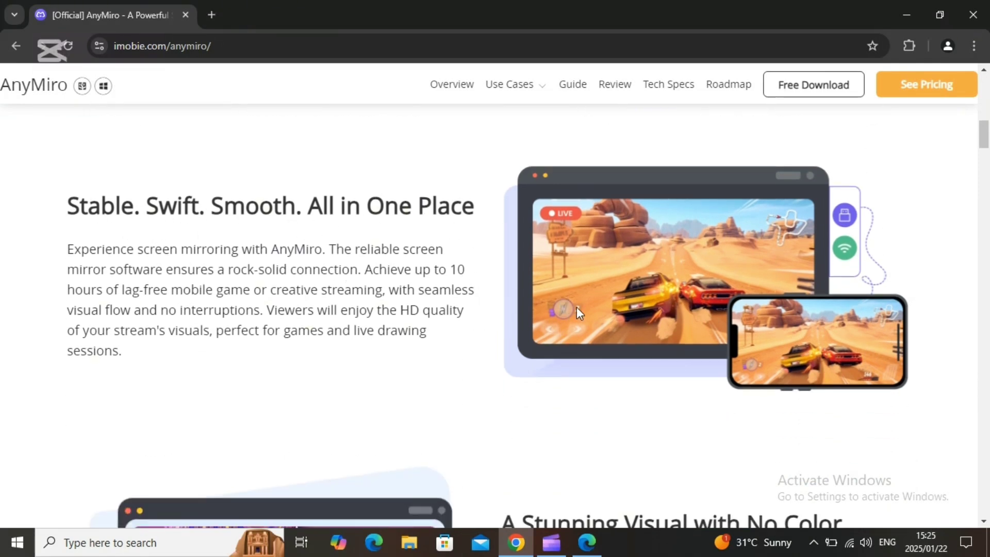
scroll(529, 298, "down", 5)
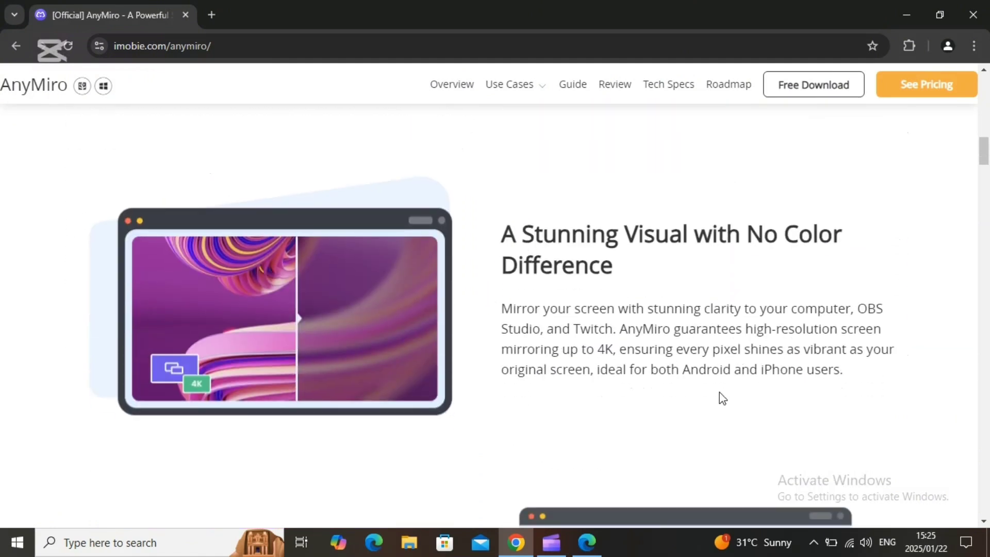
scroll(654, 373, "down", 1)
scroll(575, 325, "down", 5)
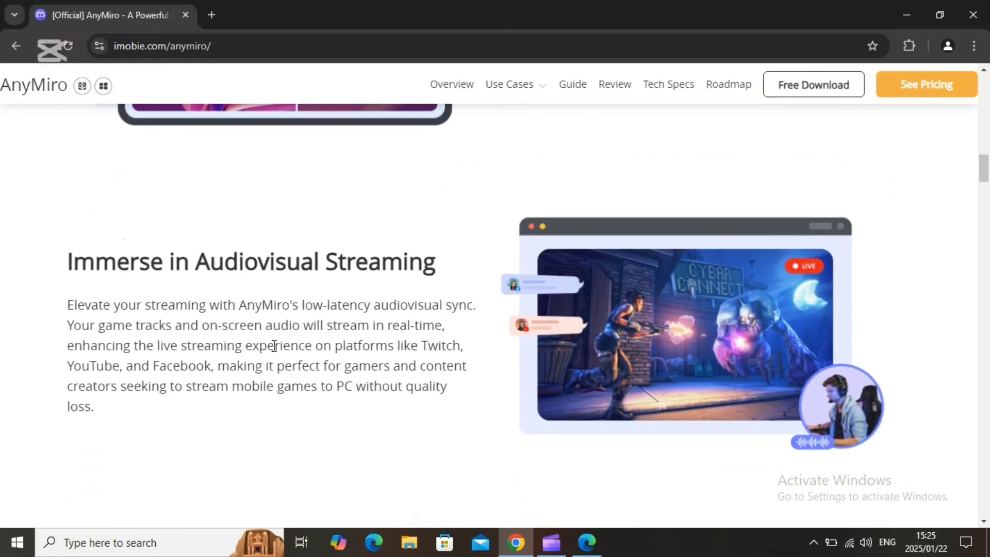
scroll(273, 345, "down", 8)
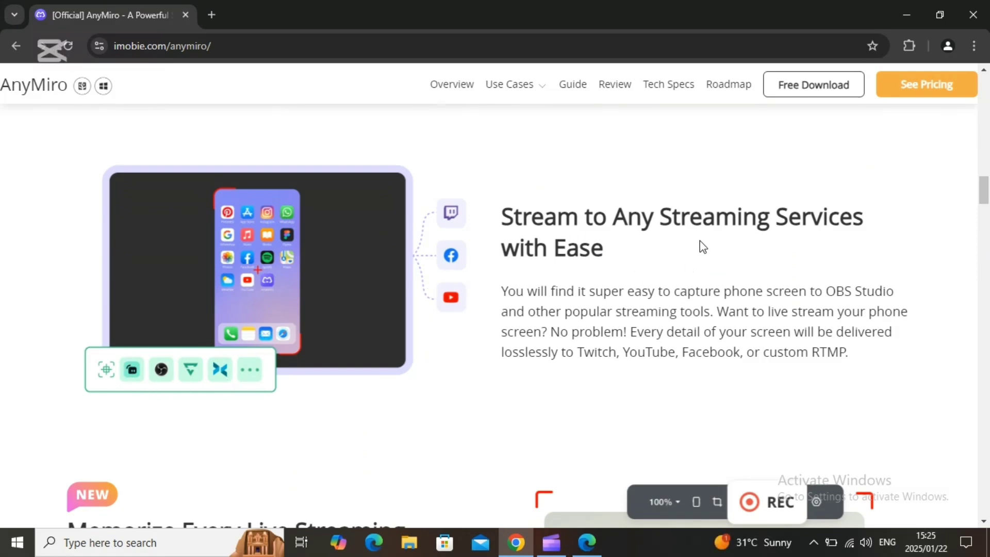
scroll(682, 291, "down", 5)
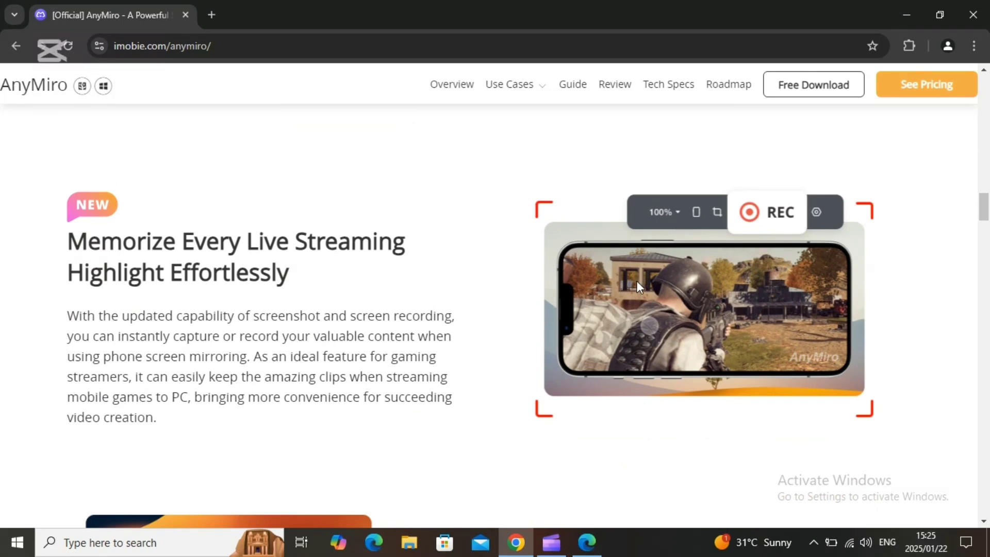
scroll(638, 284, "down", 1)
scroll(637, 283, "down", 4)
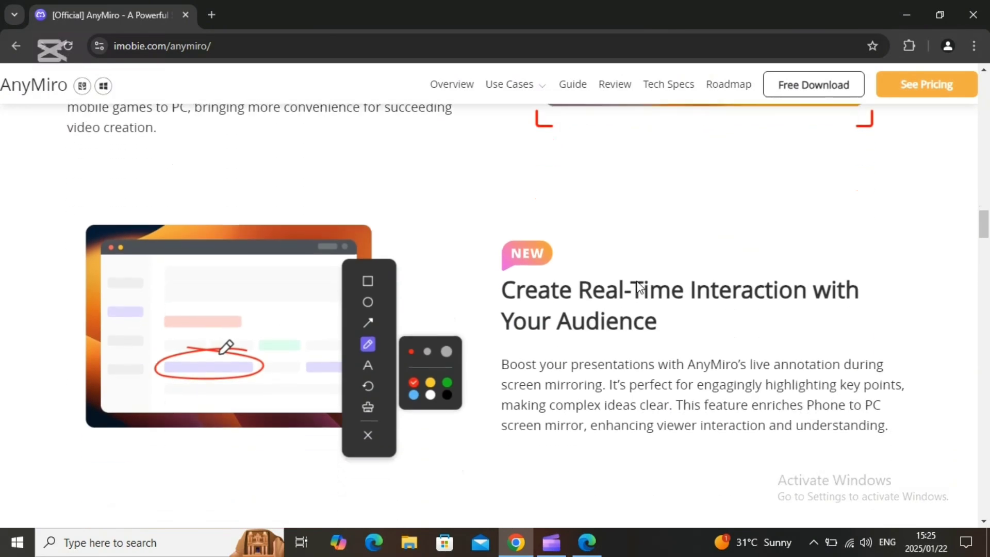
scroll(640, 286, "down", 3)
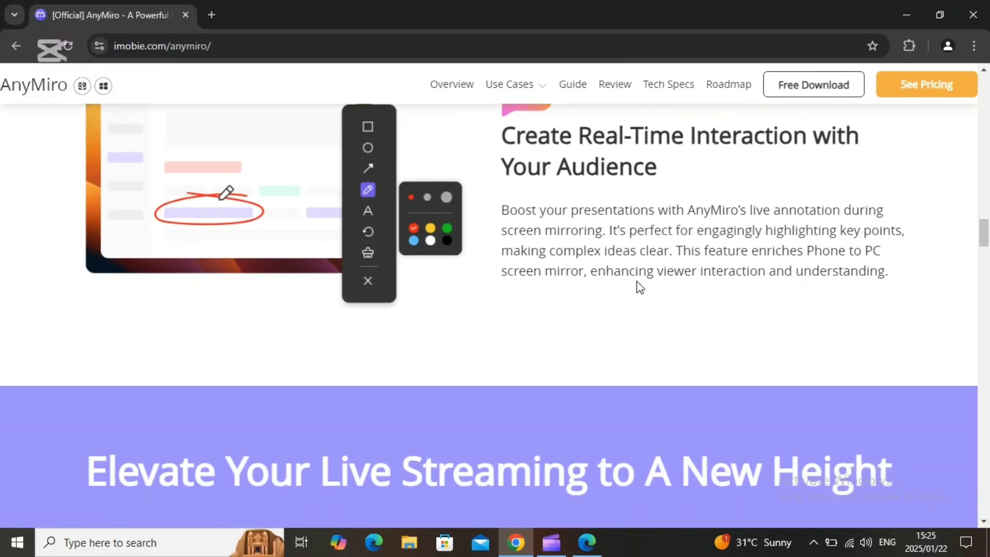
scroll(640, 287, "down", 8)
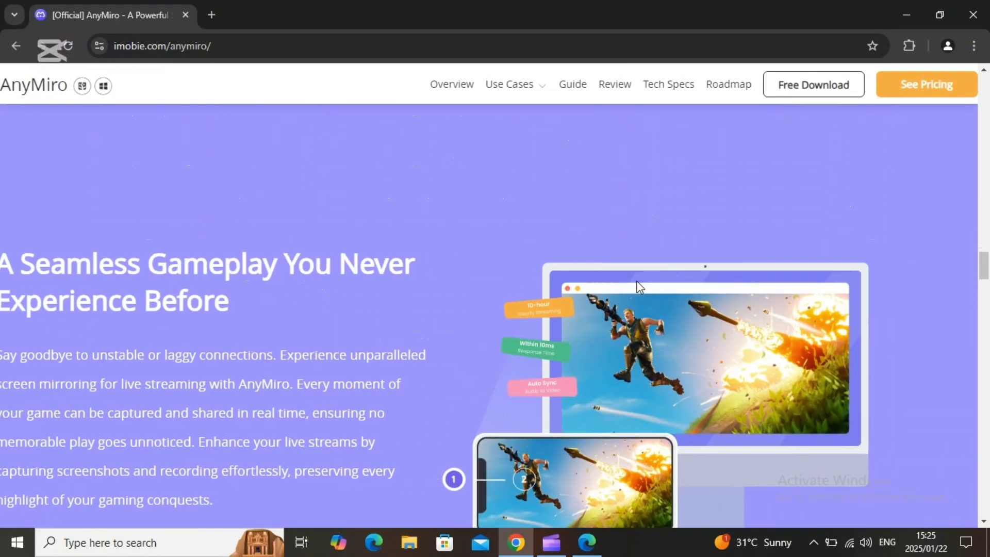
scroll(639, 287, "down", 2)
scroll(640, 287, "up", 4)
scroll(639, 287, "down", 2)
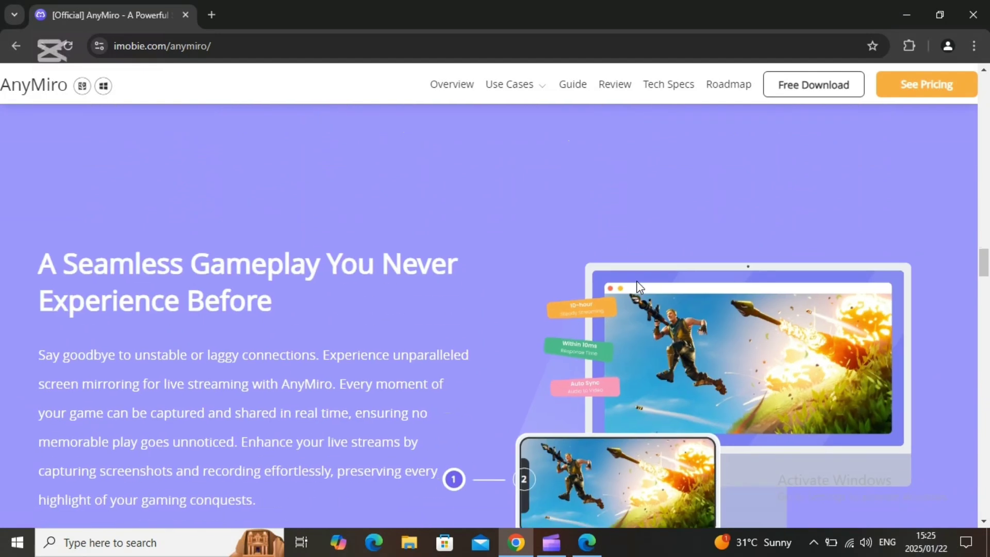
scroll(639, 287, "down", 5)
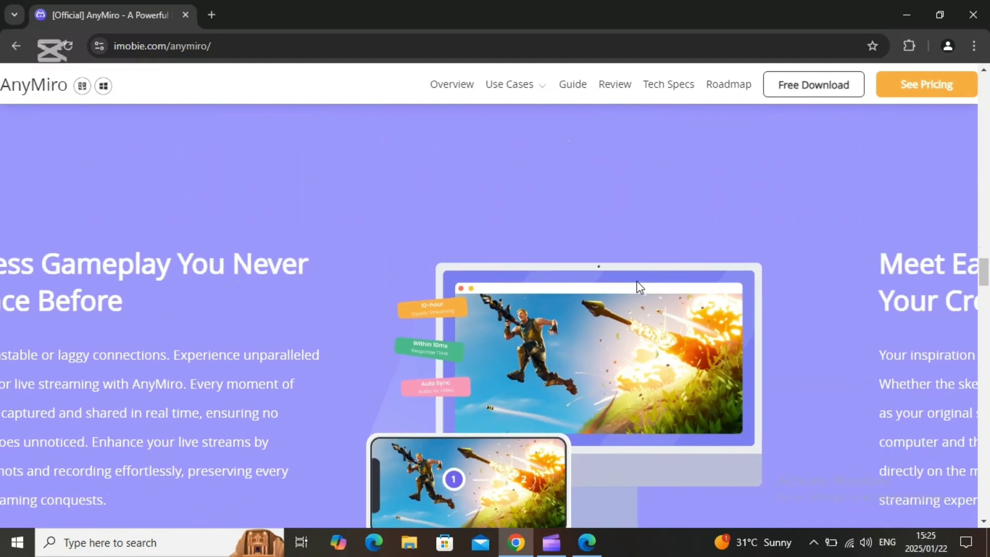
scroll(639, 283, "down", 1)
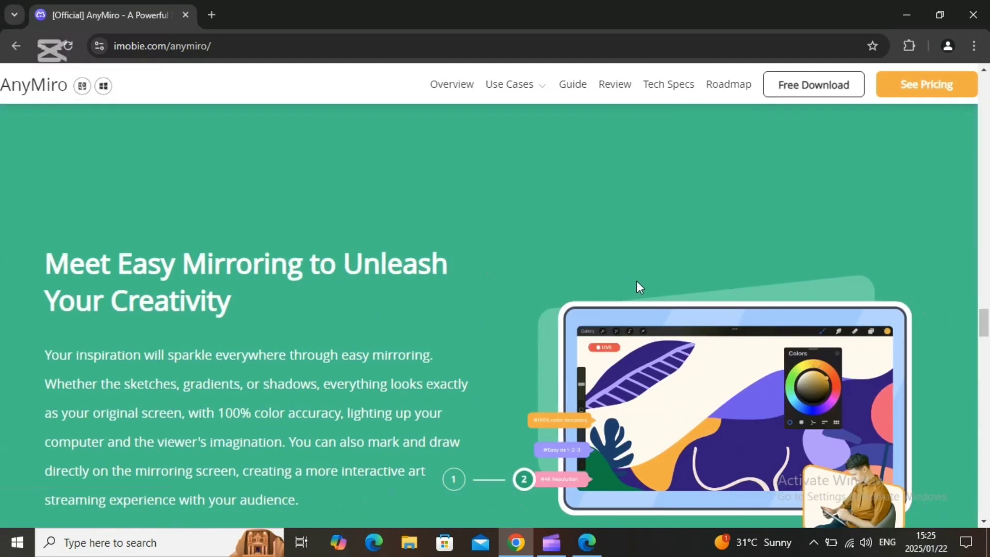
scroll(637, 281, "down", 8)
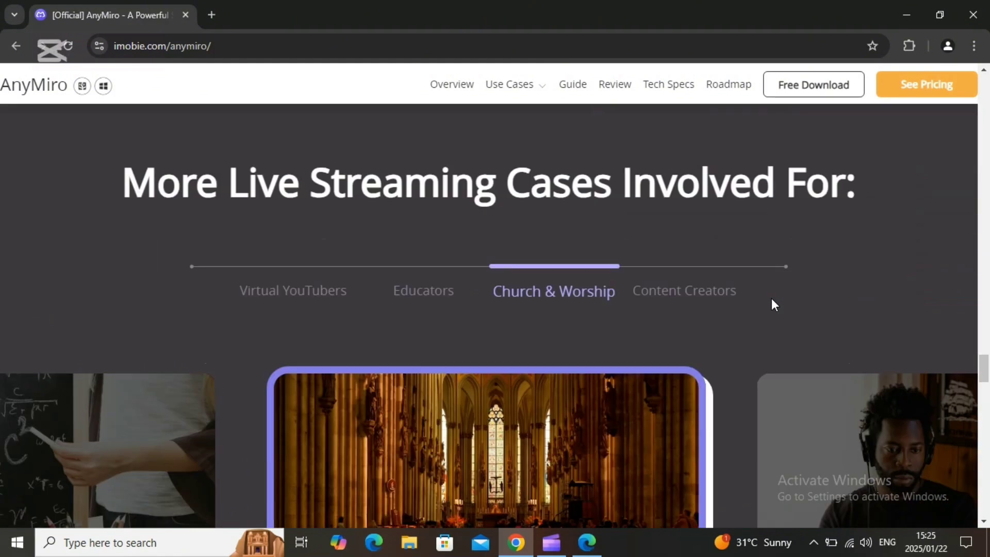
scroll(783, 305, "down", 4)
scroll(748, 287, "up", 3)
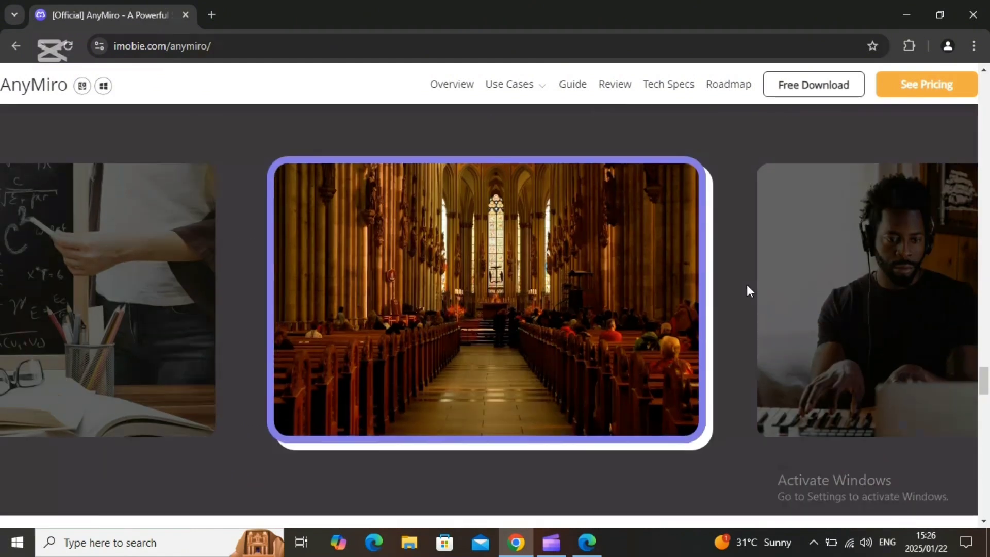
Step: Show the Educators use case in the carousel, then scroll to the audiovisual streaming section
left_click(406, 205)
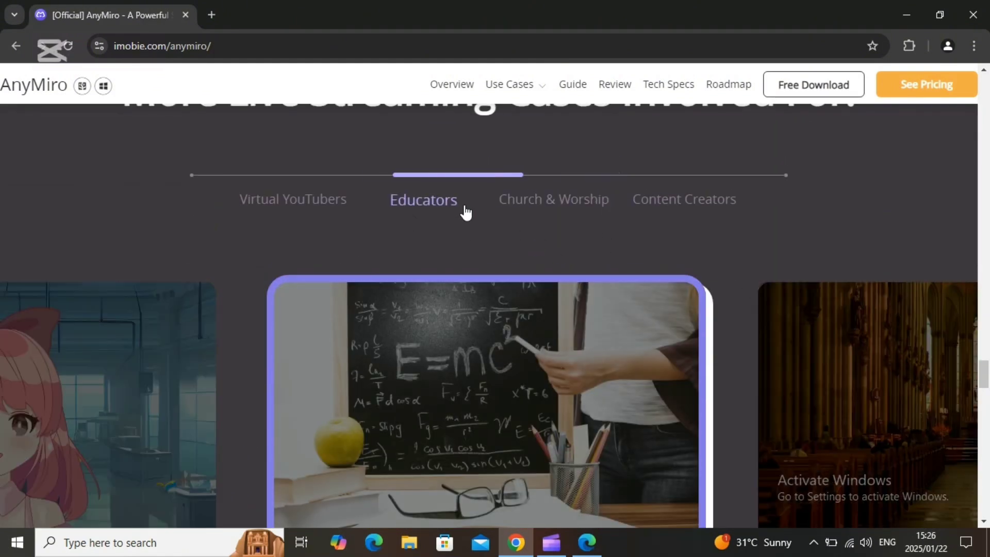
mouse_move(541, 347)
scroll(522, 336, "down", 4)
scroll(397, 286, "down", 8)
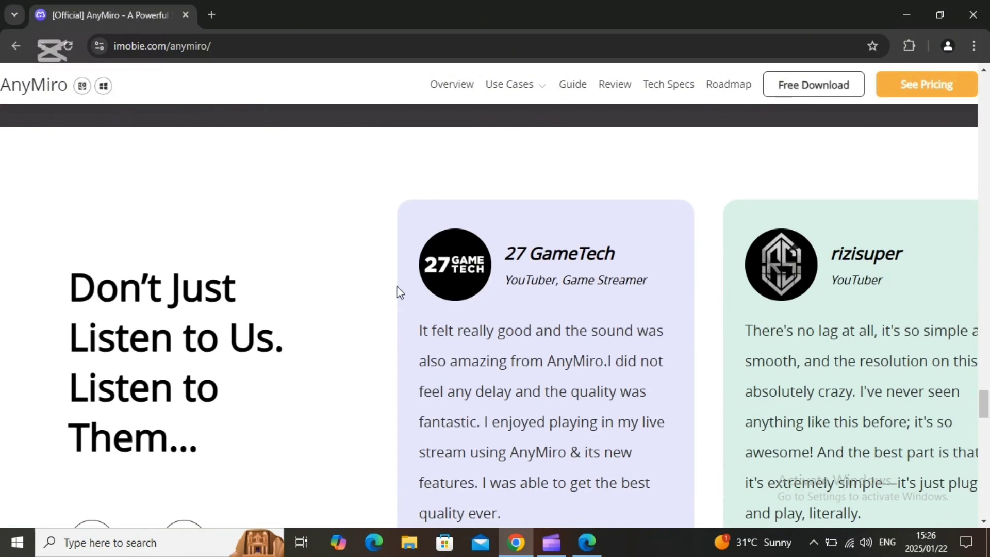
scroll(395, 279, "up", 4)
scroll(586, 308, "up", 10)
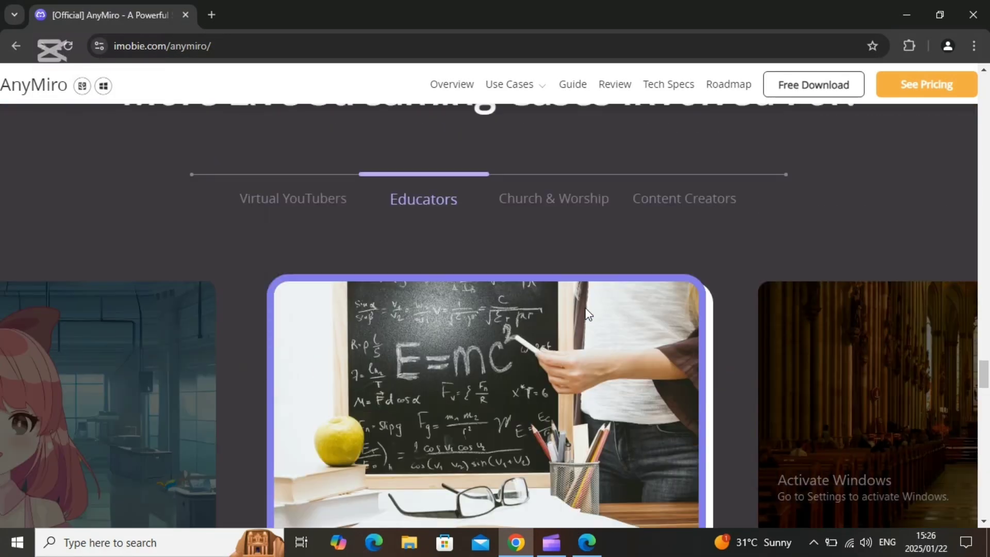
scroll(988, 256, "up", 8)
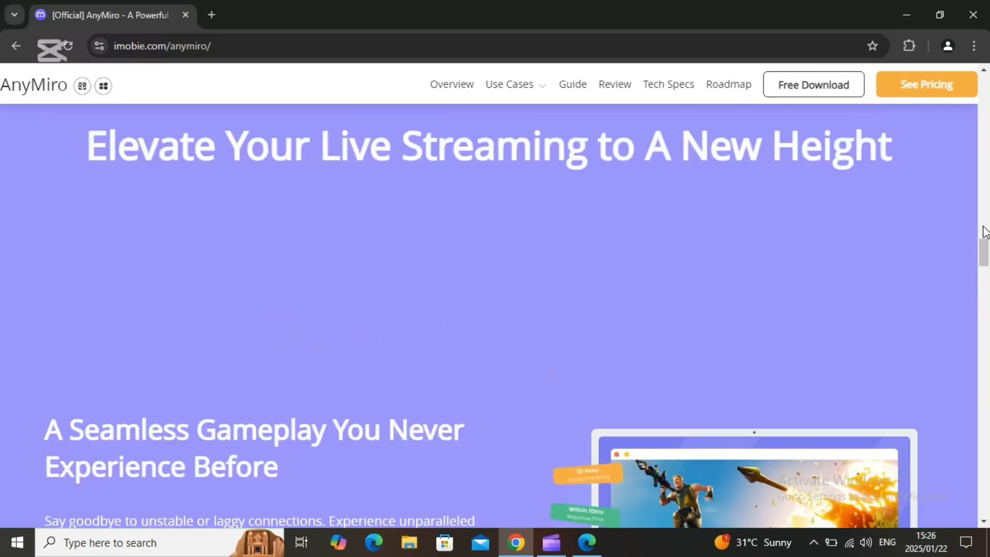
Step: Download AnyMiro for free and run the 3.9 MB anymiro-en-setup.exe from Chrome's downloads
left_click_drag(980, 241, 988, 118)
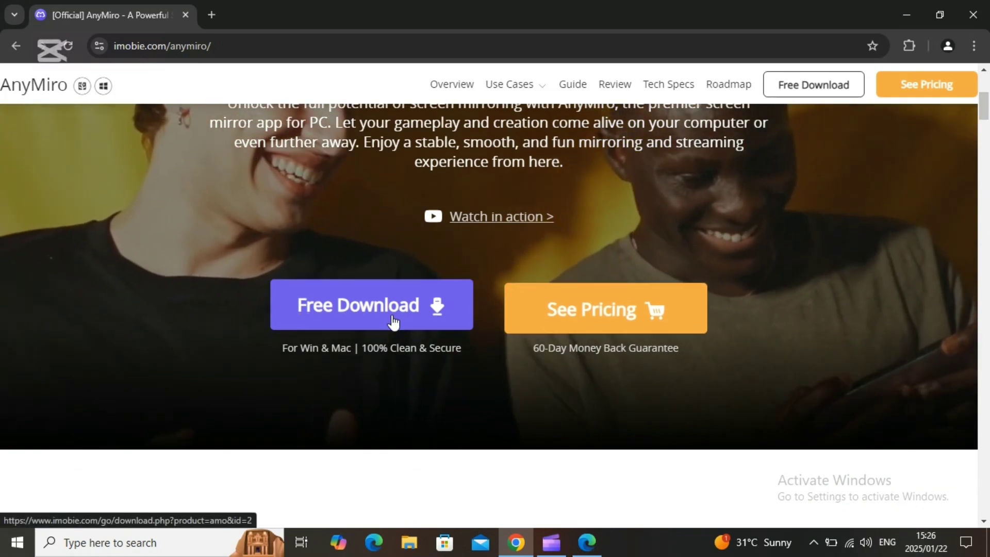
left_click(396, 314)
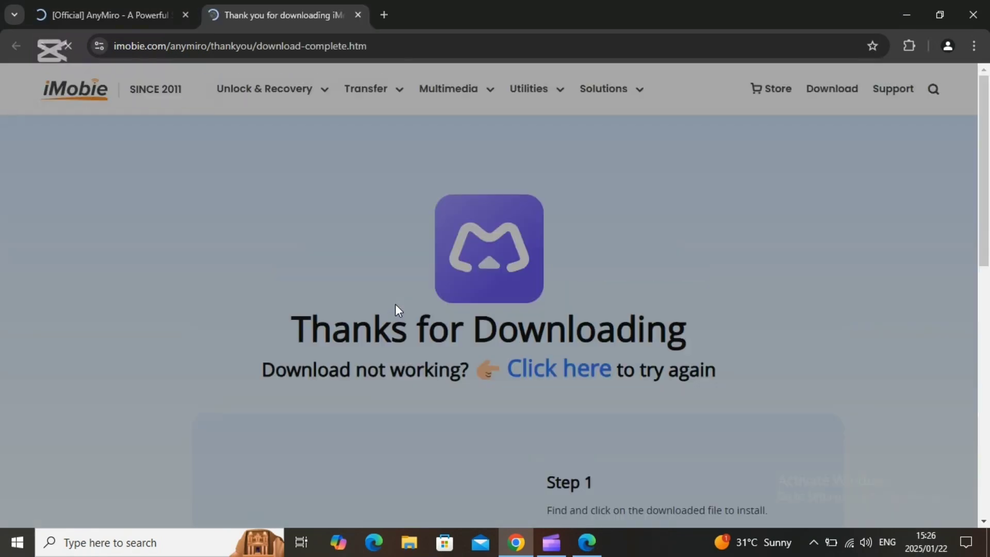
key("super+d")
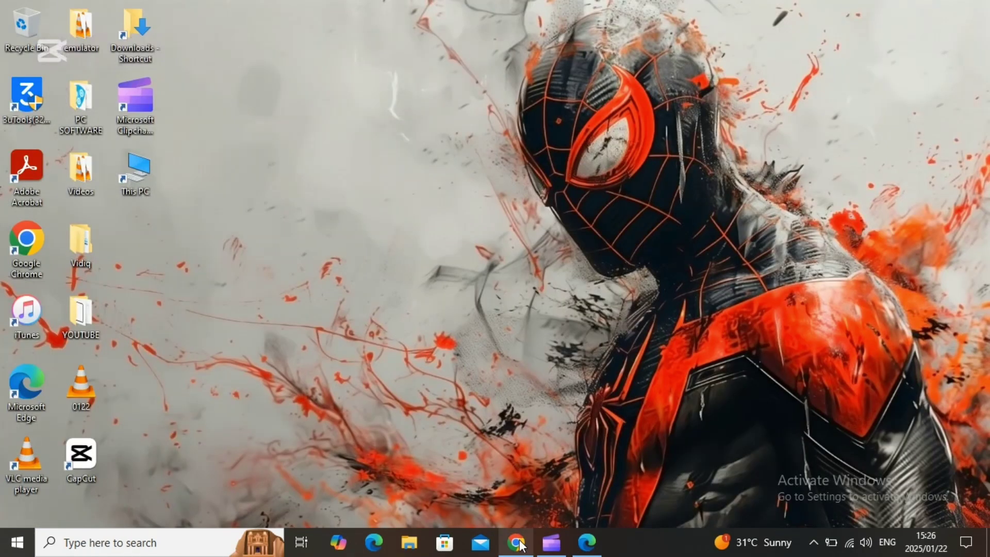
left_click(521, 544)
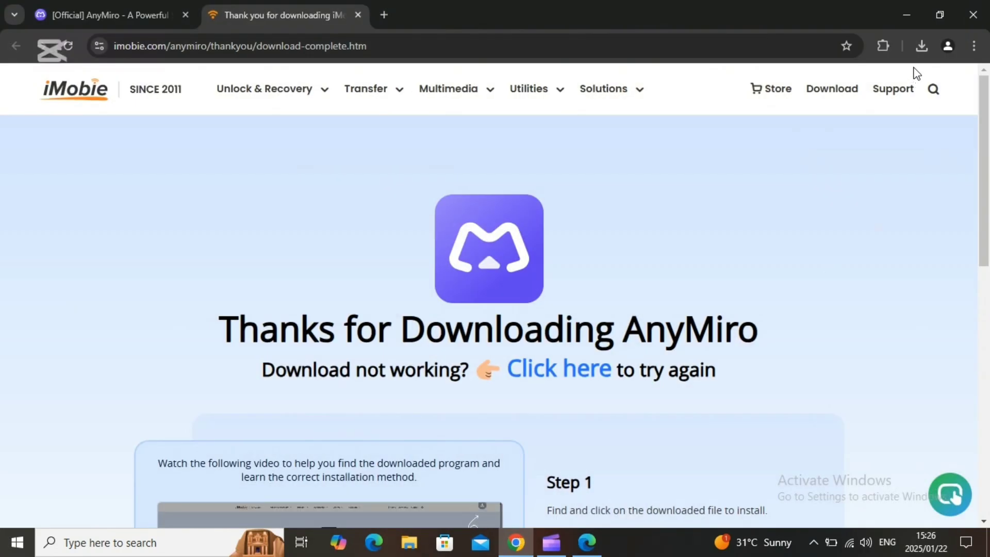
left_click(921, 46)
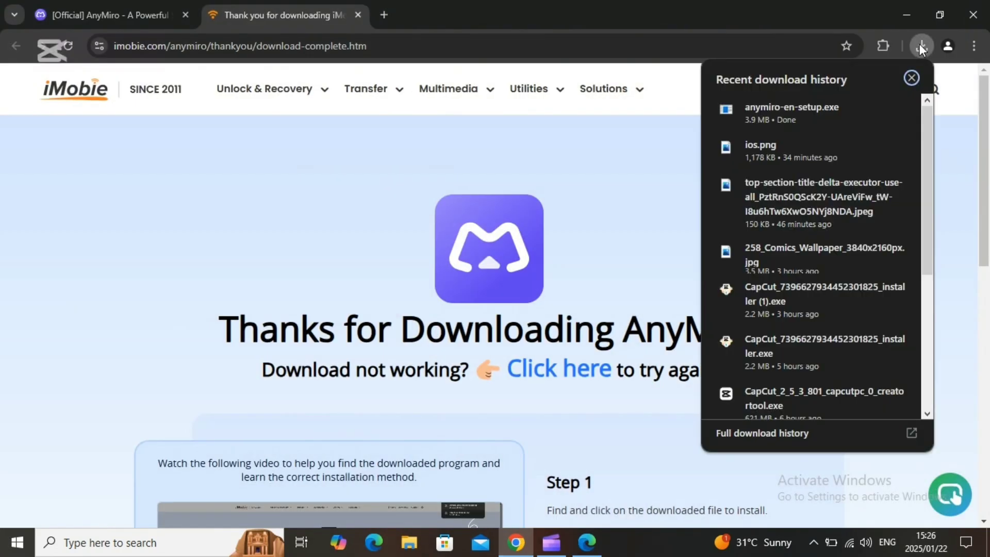
left_click(831, 110)
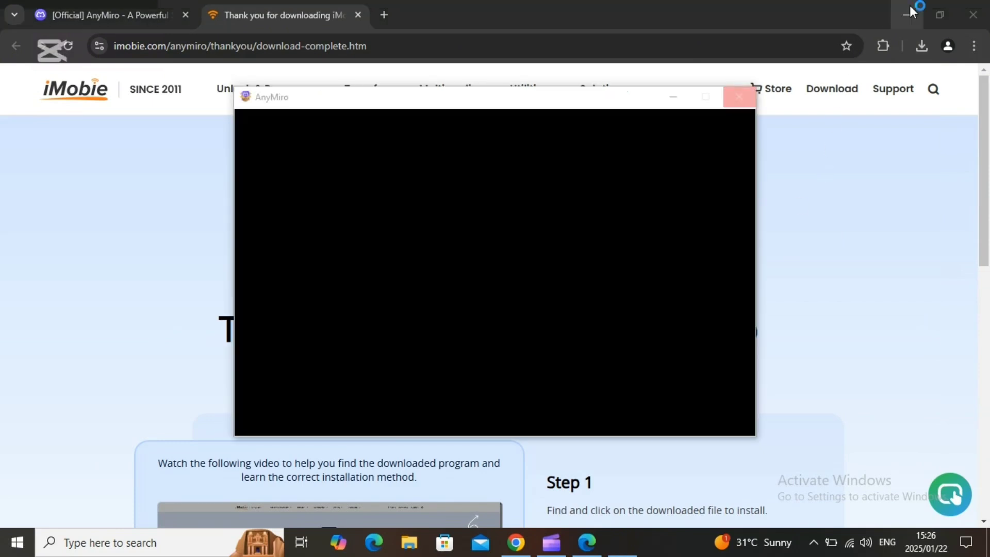
Step: Install AnyMiro from the setup window, then close the installer once it reaches 100%
left_click(910, 6)
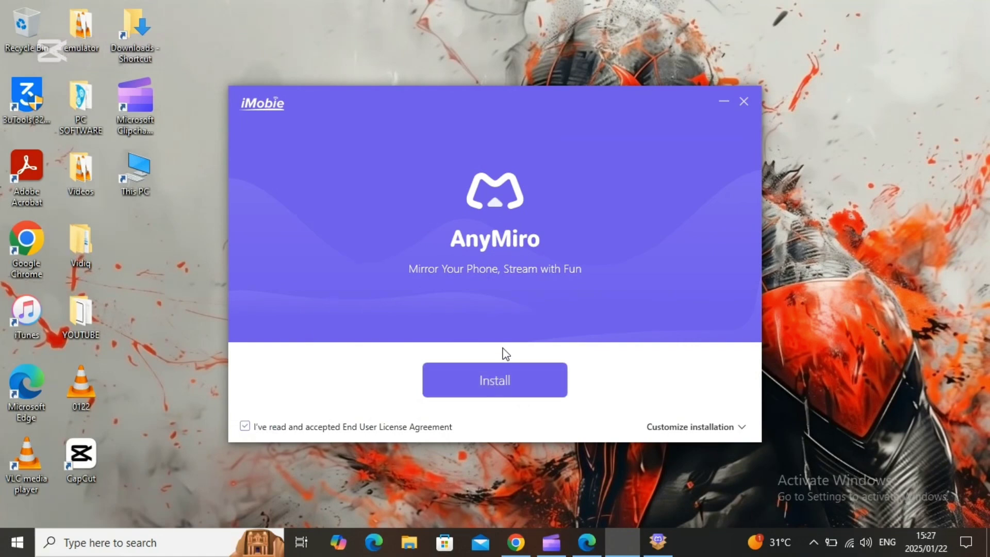
left_click(492, 379)
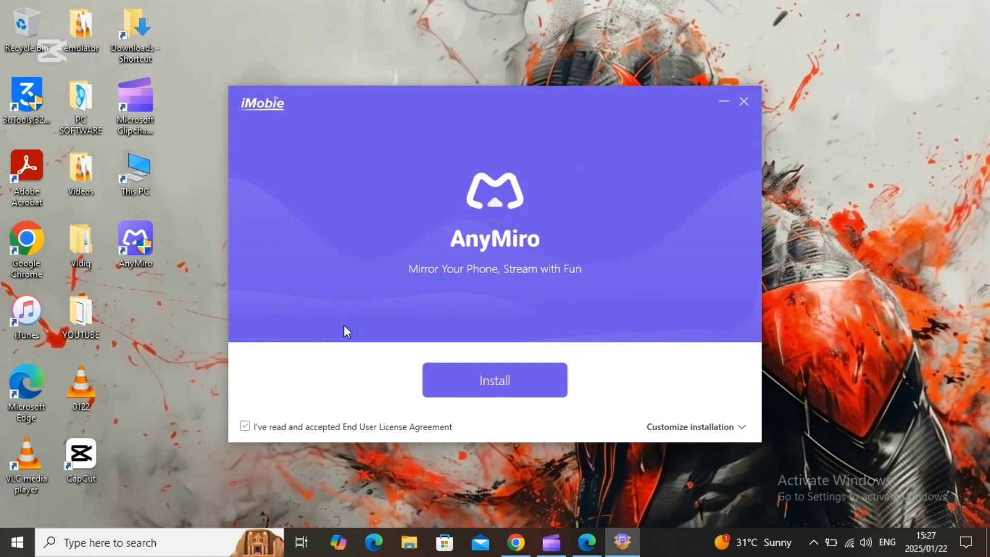
left_click(744, 101)
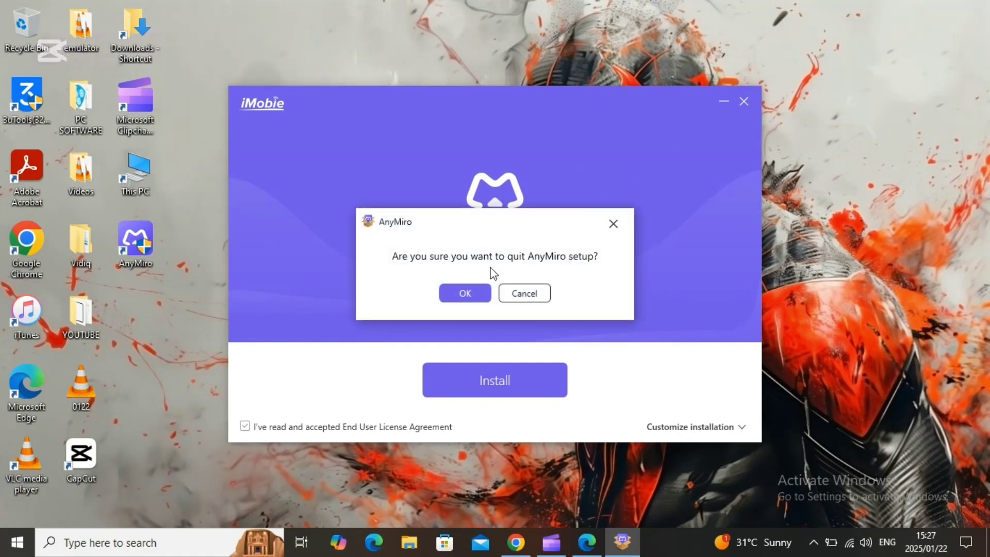
Step: Confirm quitting setup and start AnyMiro from its desktop shortcut
left_click(467, 294)
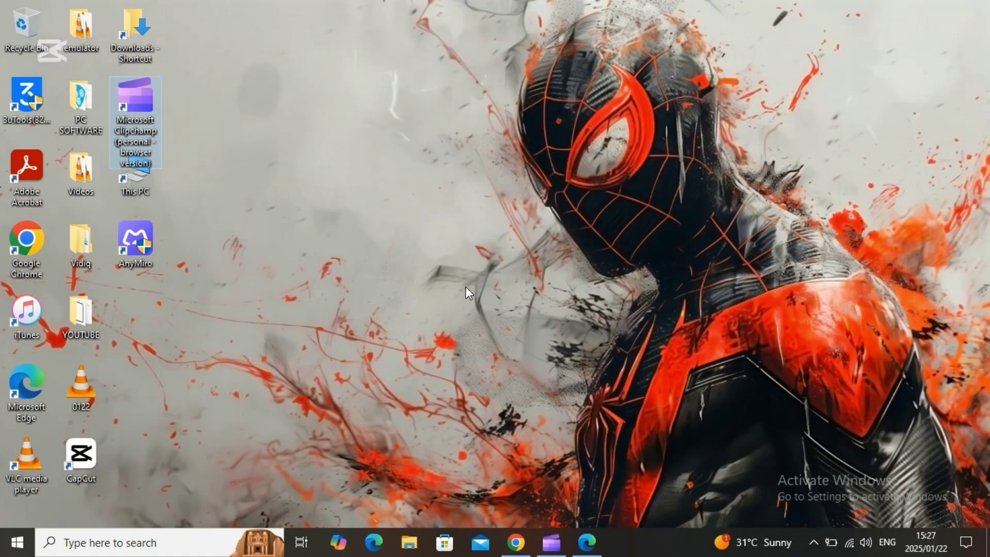
double_click(149, 250)
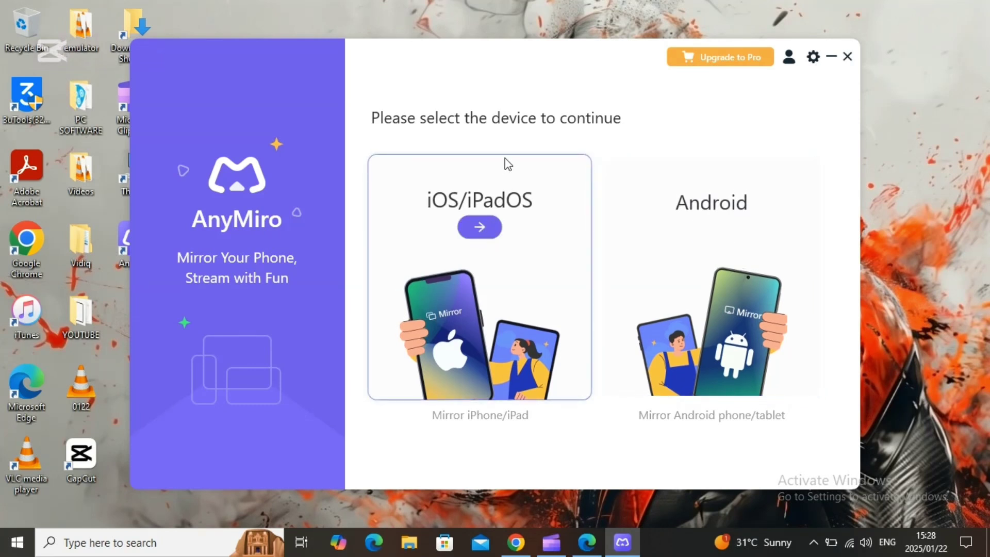
Step: Pick iOS/iPadOS mirroring and connect the iPhone over USB, trusting the computer on the phone
left_click(491, 229)
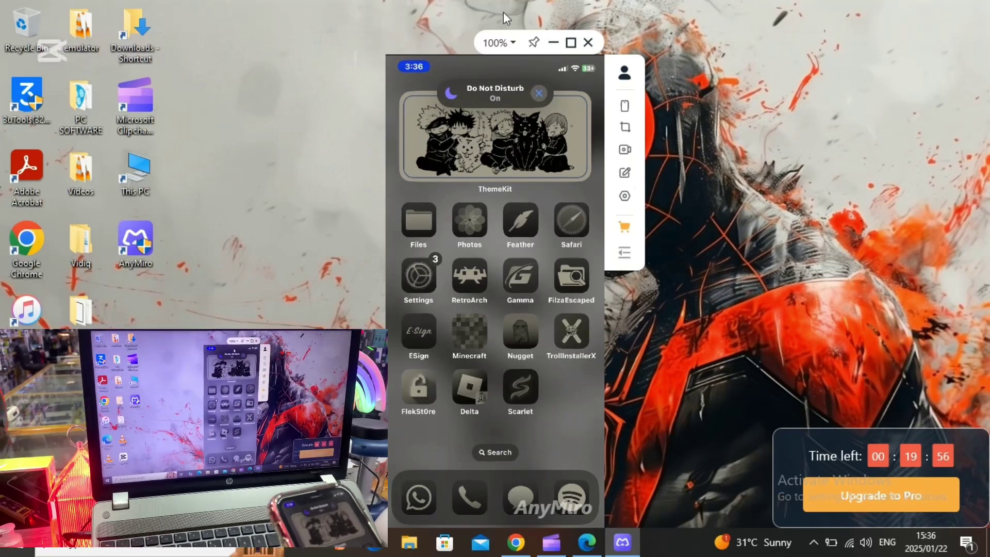
Step: Move the mirror window up and to the right, then launch PUBG Mobile on the iPhone
mouse_move(501, 77)
left_mouse_down()
mouse_move(500, 96)
mouse_move(509, 61)
left_mouse_up()
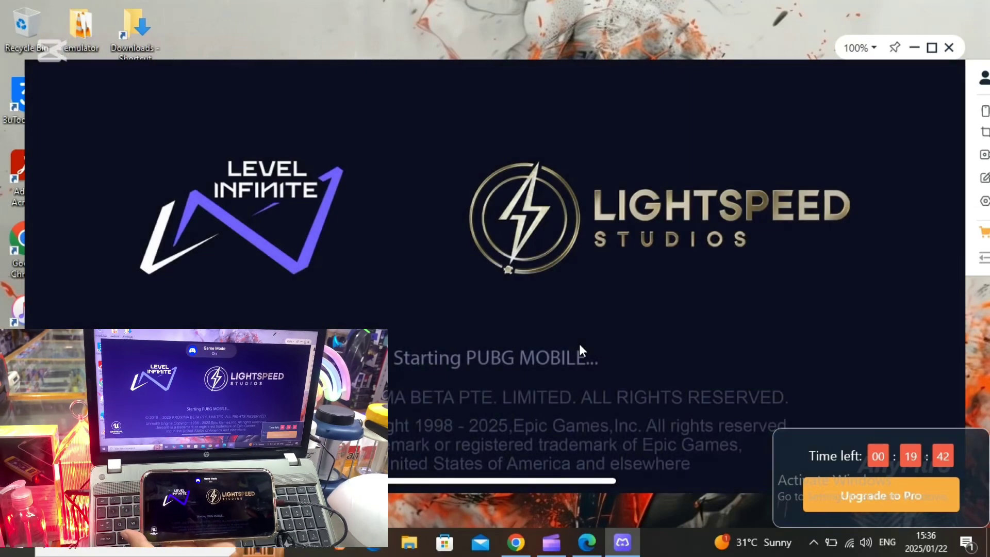
Step: Maximize the mirror window so PUBG Mobile fills the screen
left_click(932, 47)
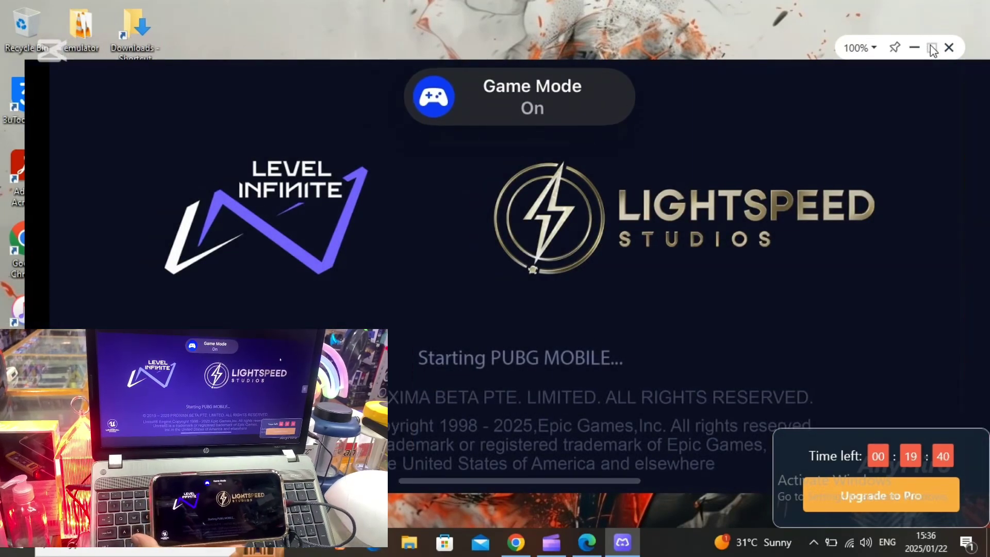